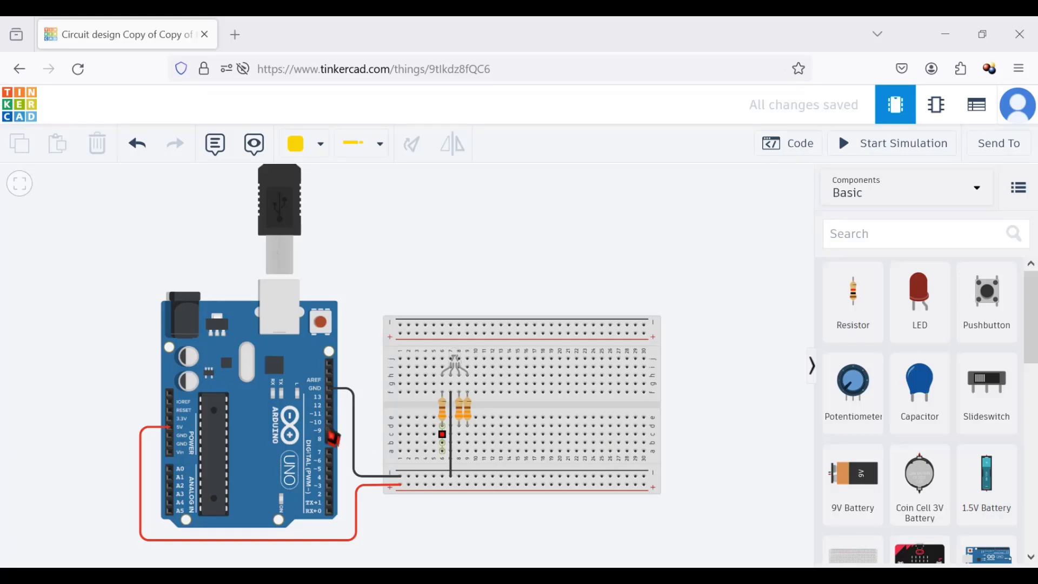
End the 5V wire on the breadboard's + rail and check the RGB LED's pins
{"action": "left_click", "coordinate": [356, 486]}
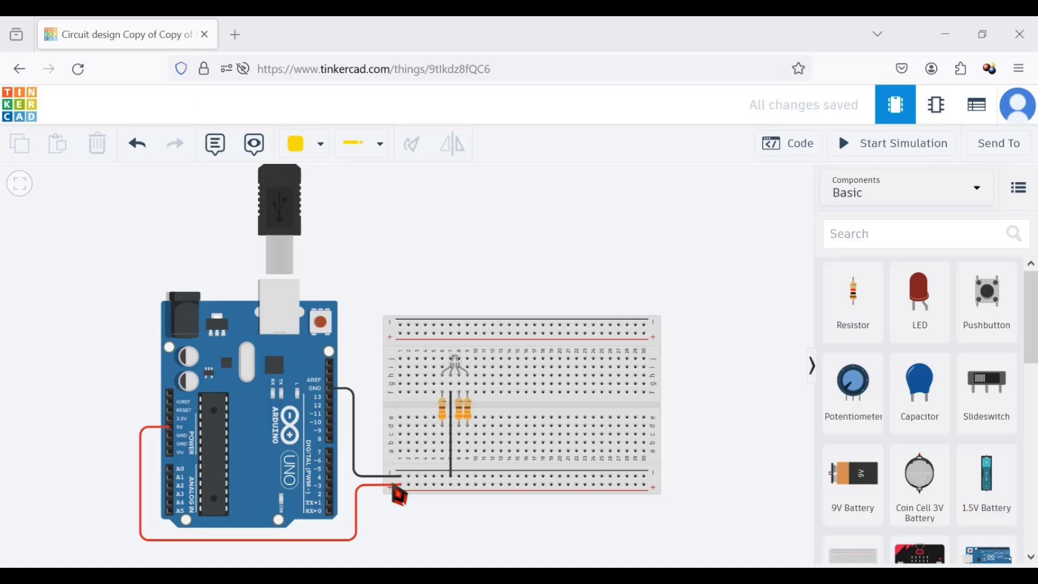
{"action": "left_click", "coordinate": [391, 487]}
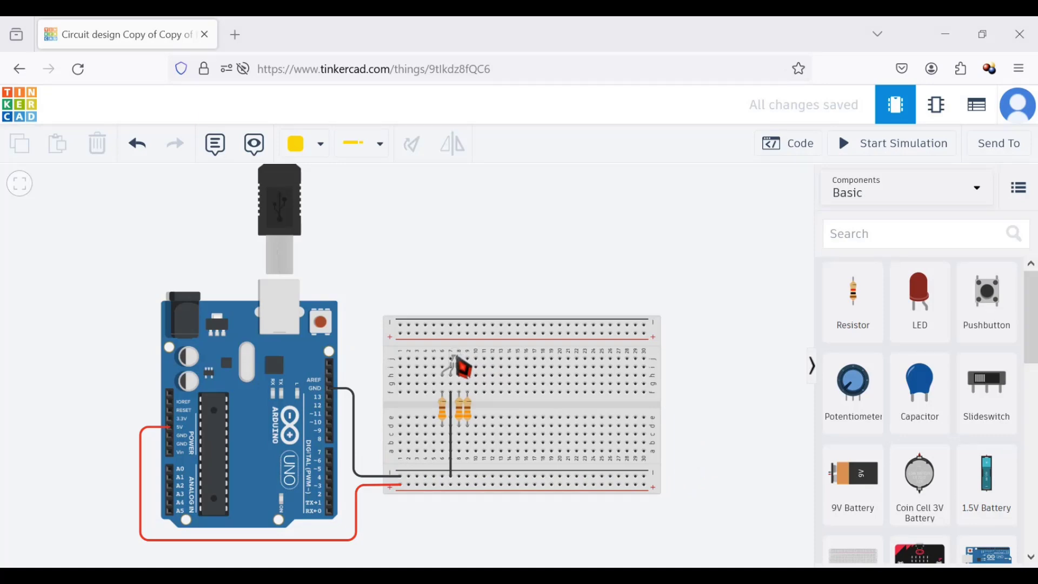
{"action": "left_click", "coordinate": [459, 359]}
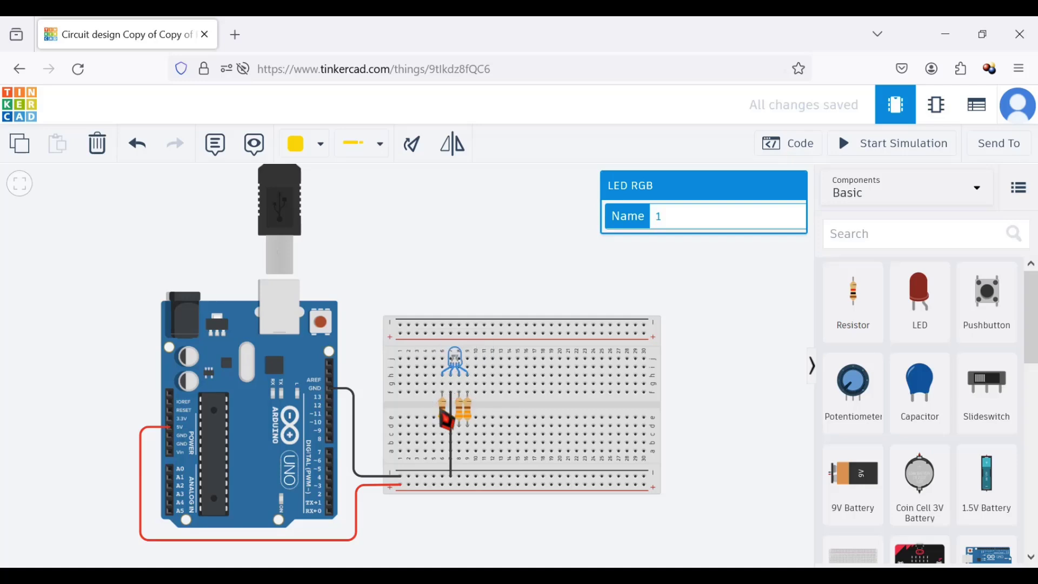
Check the 330 Ω resistors, then jumper the left resistor's column to the + rail in red
{"action": "left_click", "coordinate": [447, 416]}
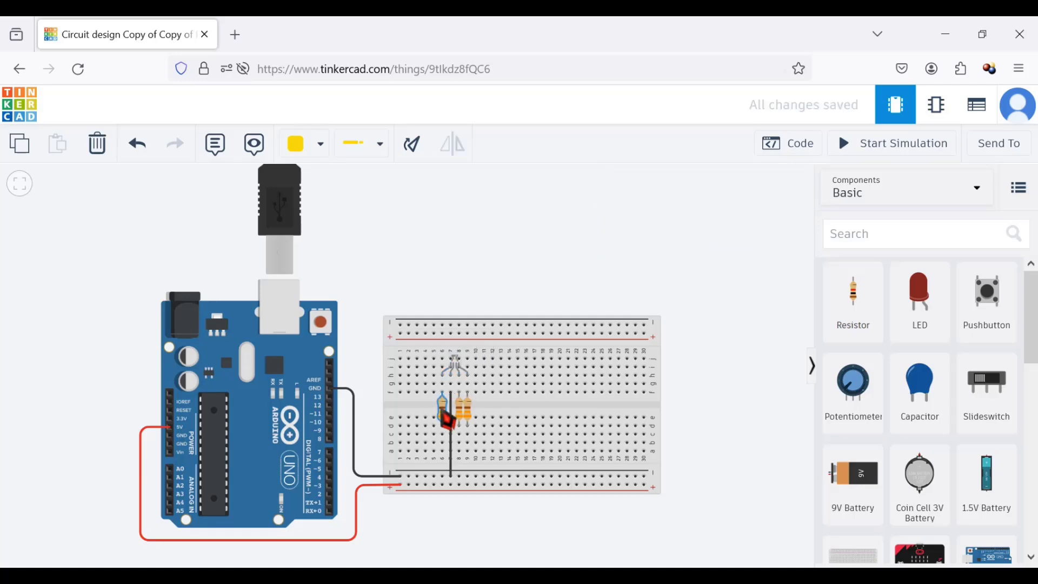
{"action": "left_click", "coordinate": [460, 413]}
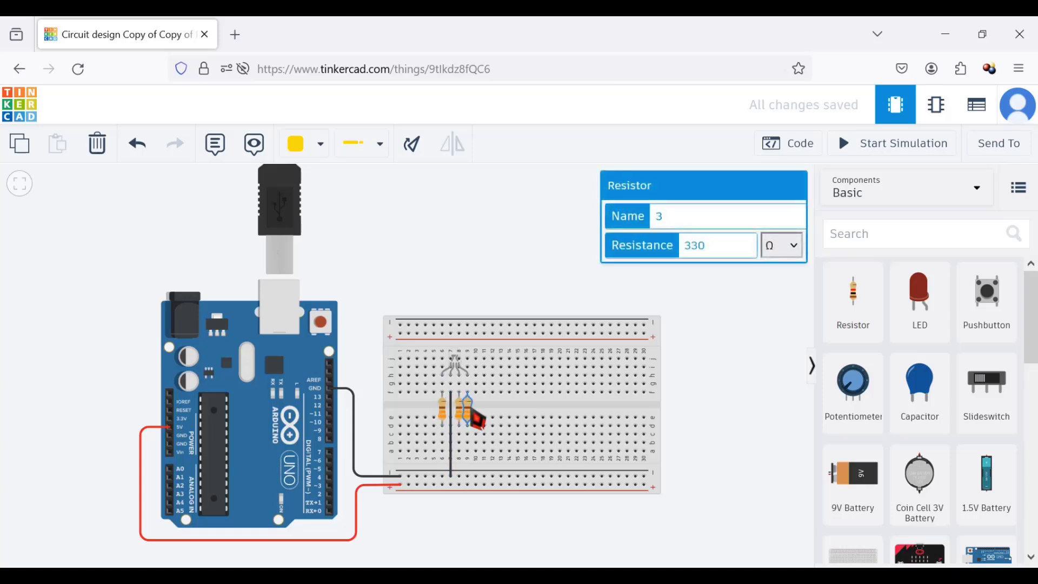
{"action": "left_click_drag", "start_coordinate": [456, 433], "coordinate": [444, 484]}
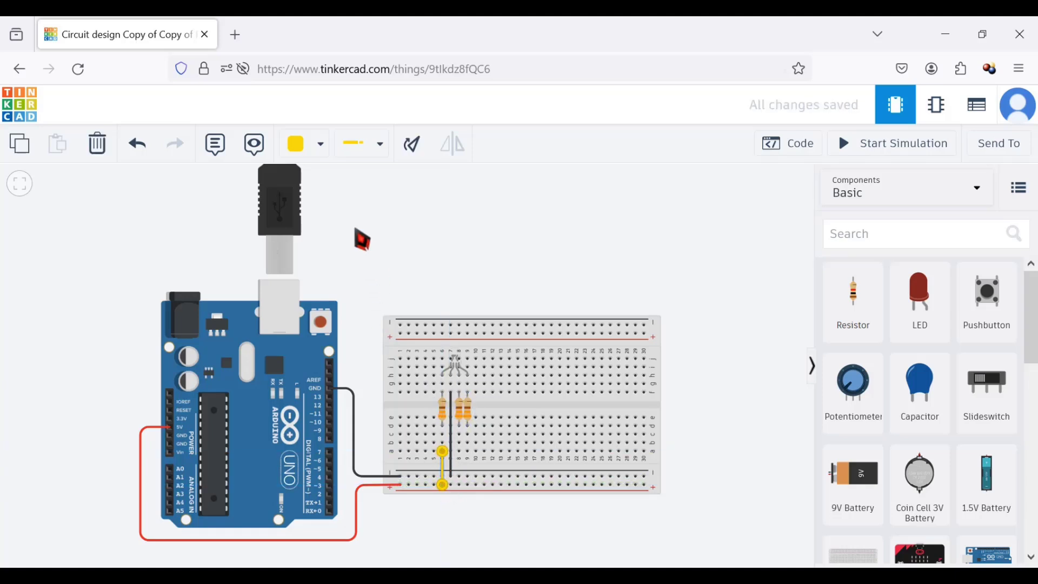
{"action": "left_click", "coordinate": [320, 144]}
Keep the jumper red and run the simulation to see the LED glow red
{"action": "left_click", "coordinate": [325, 227]}
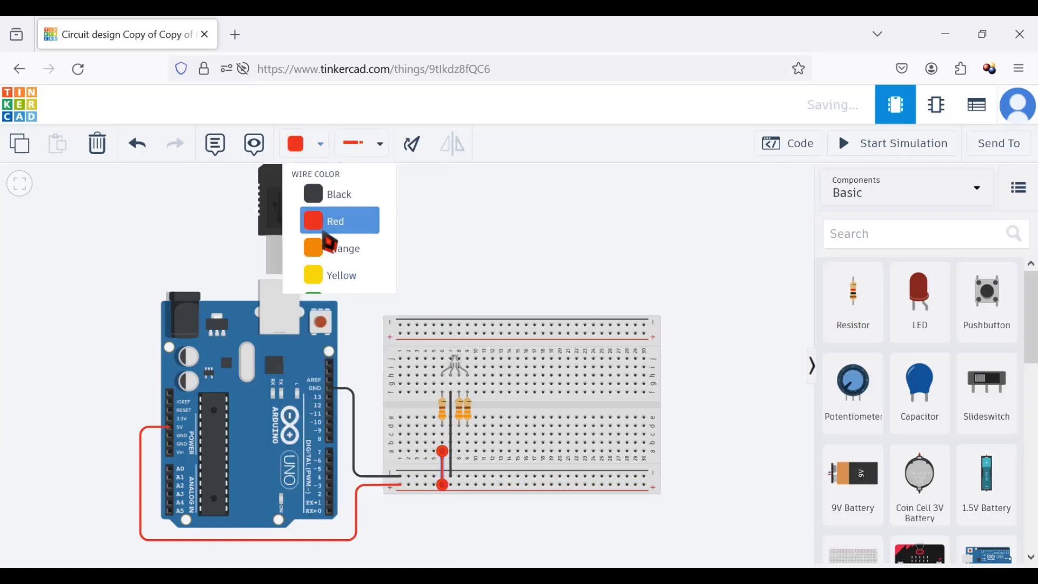
{"action": "left_click", "coordinate": [913, 155]}
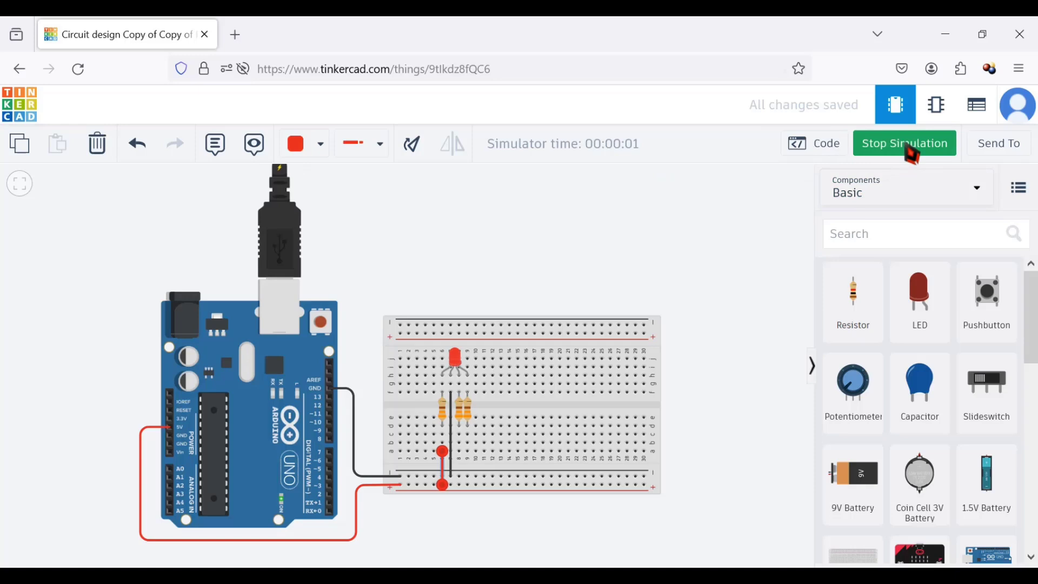
{"action": "left_click", "coordinate": [912, 154]}
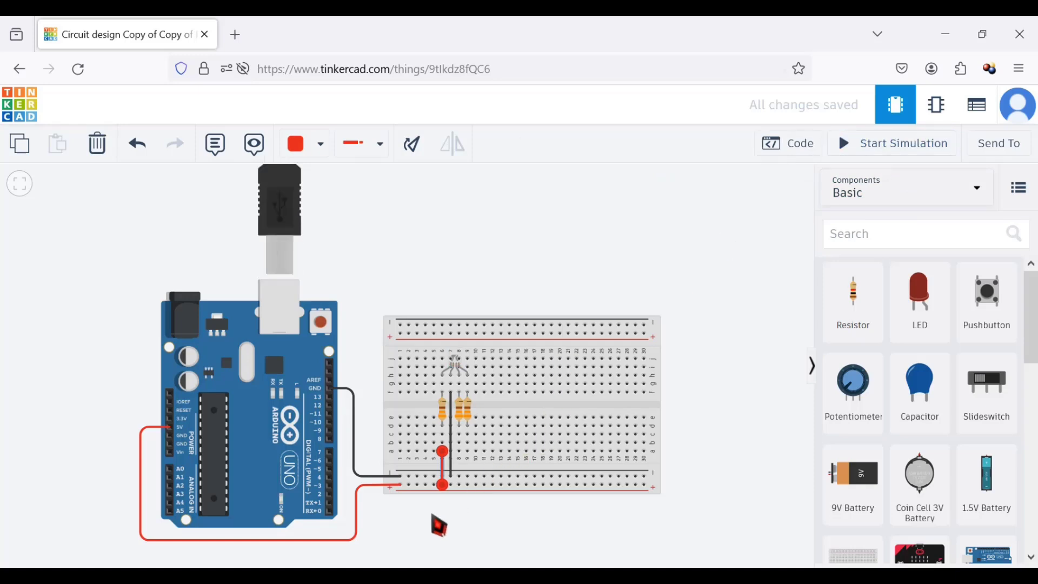
Move the jumper's end to column 8, recolour it blue, and simulate to light the LED blue
{"action": "mouse_move", "coordinate": [448, 485]}
{"action": "left_mouse_down"}
{"action": "mouse_move", "coordinate": [463, 466]}
{"action": "mouse_move", "coordinate": [464, 489]}
{"action": "left_mouse_up"}
{"action": "left_click", "coordinate": [308, 145]}
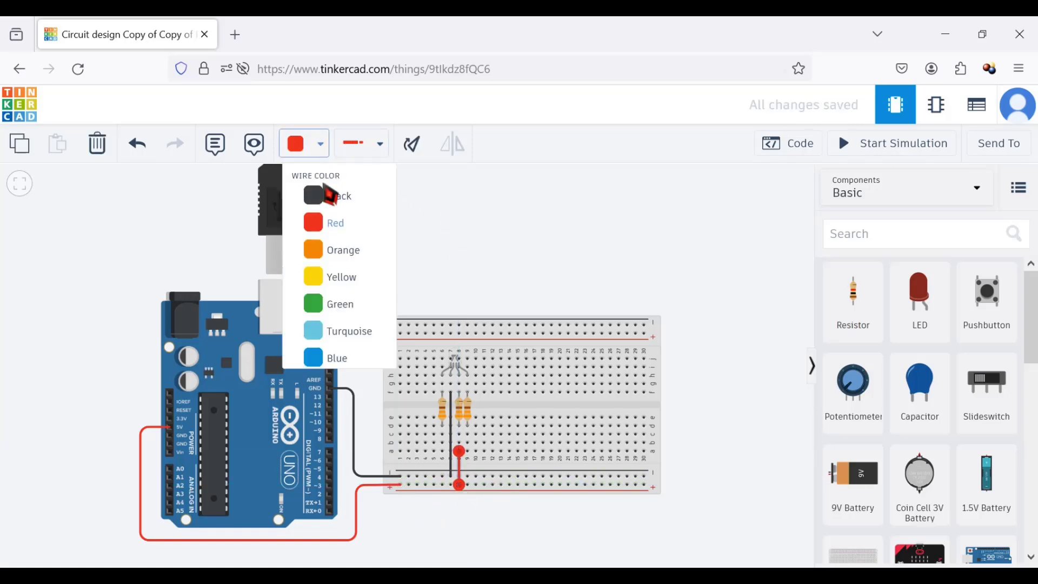
{"action": "left_click", "coordinate": [340, 363]}
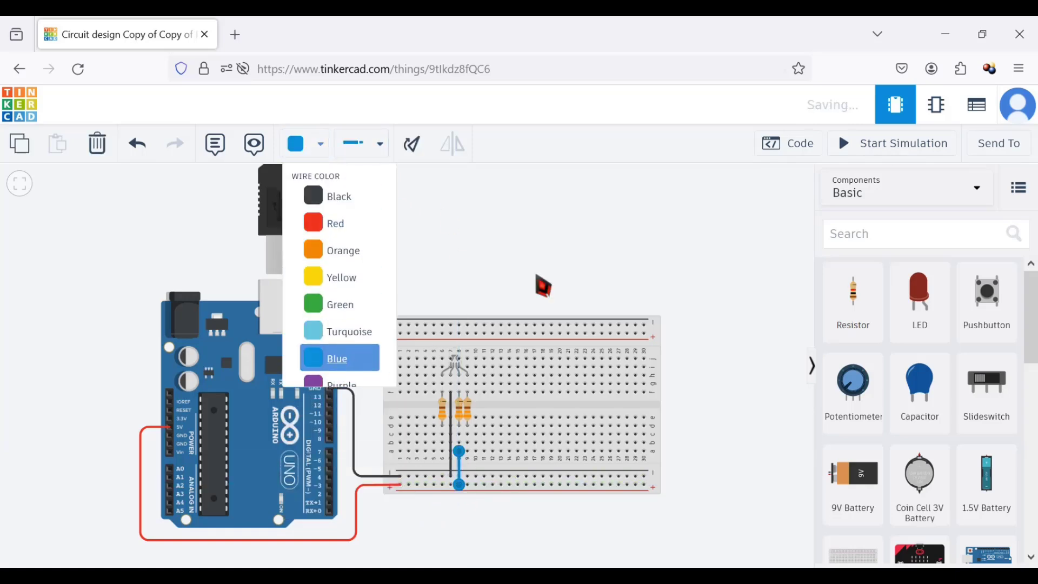
{"action": "left_click", "coordinate": [925, 143]}
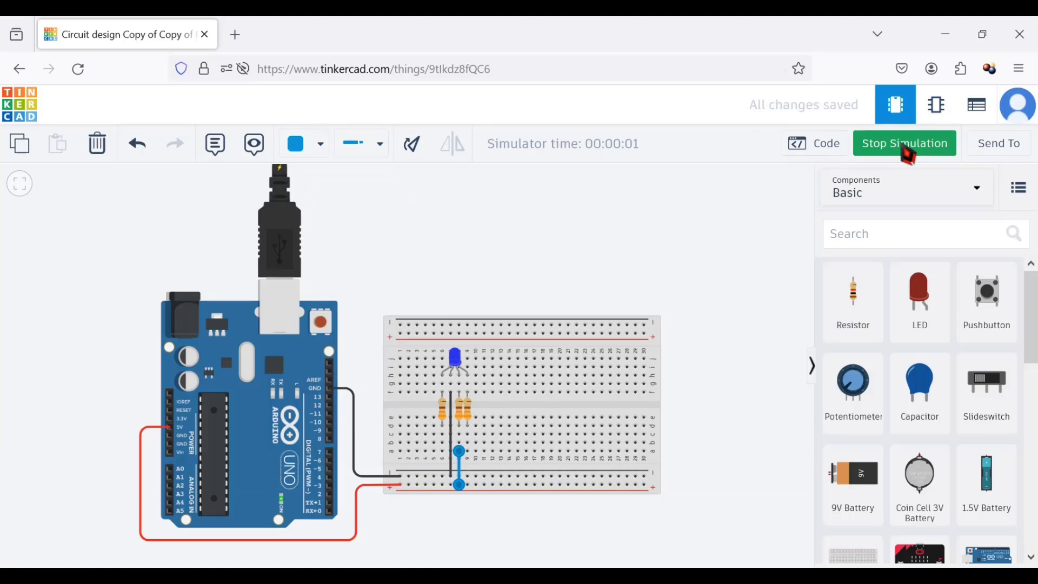
{"action": "left_click", "coordinate": [906, 150]}
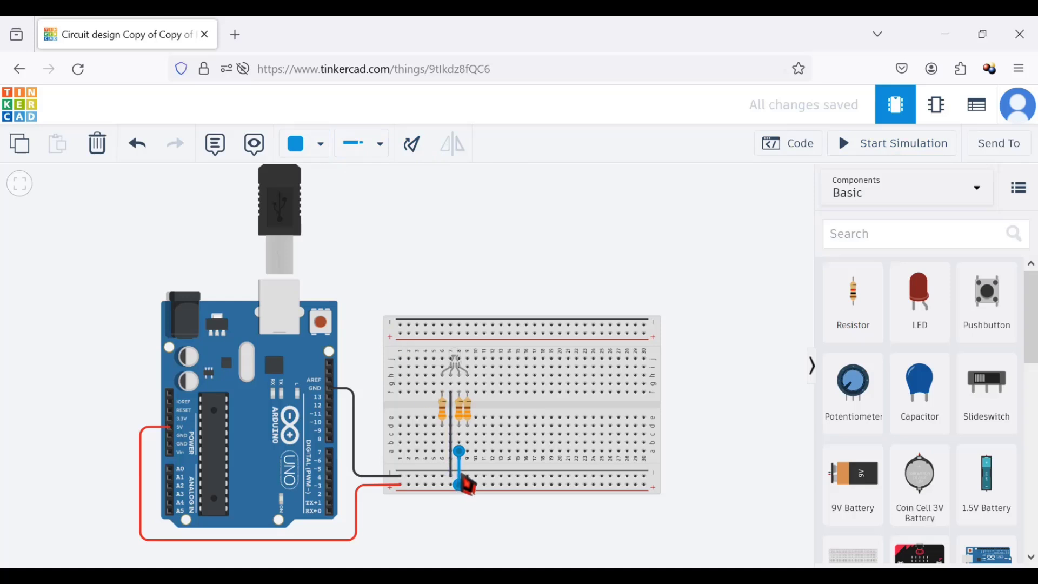
Replace the blue jumper with a green wire from the + rail to column 8 and simulate green
{"action": "key", "text": "Delete"}
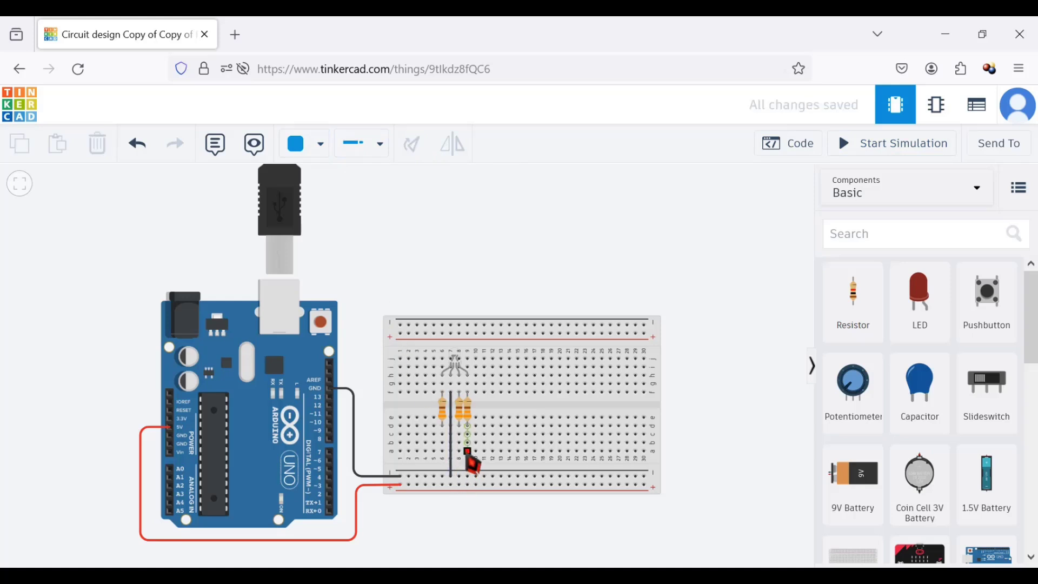
{"action": "left_click", "coordinate": [468, 485]}
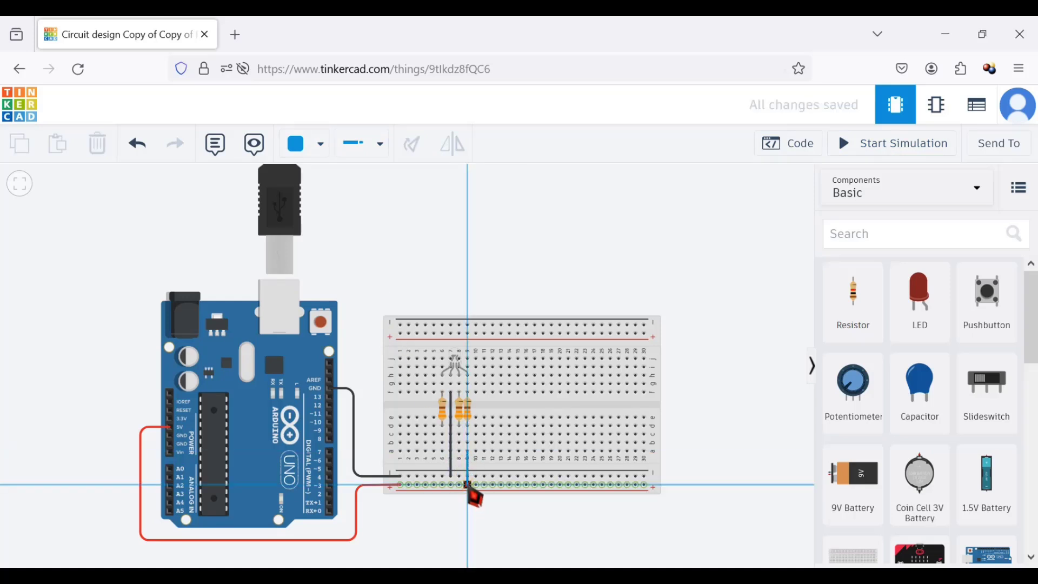
{"action": "left_click", "coordinate": [468, 451]}
{"action": "left_click", "coordinate": [297, 144]}
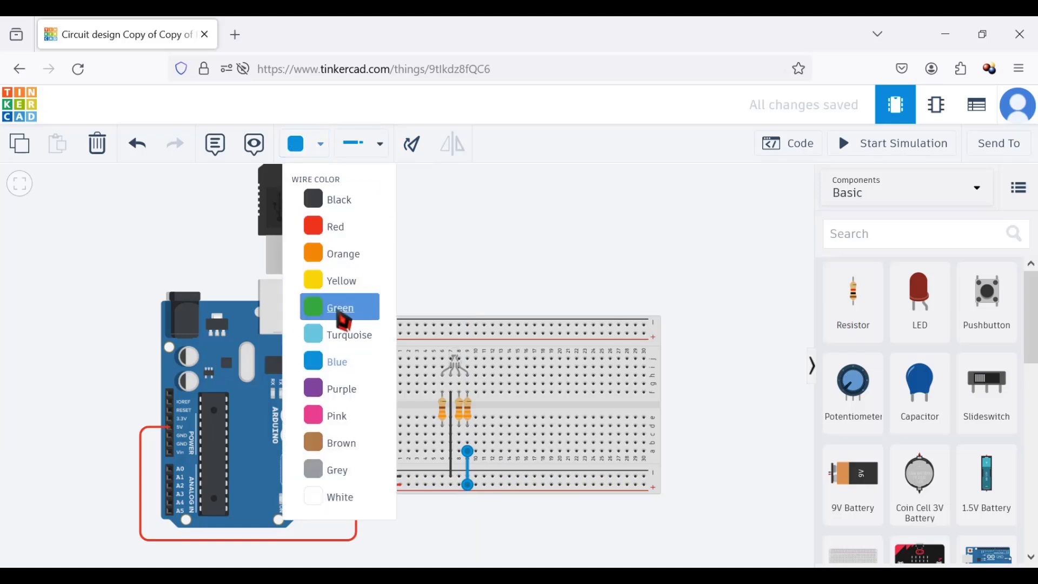
{"action": "left_click", "coordinate": [338, 306]}
{"action": "left_click", "coordinate": [933, 144]}
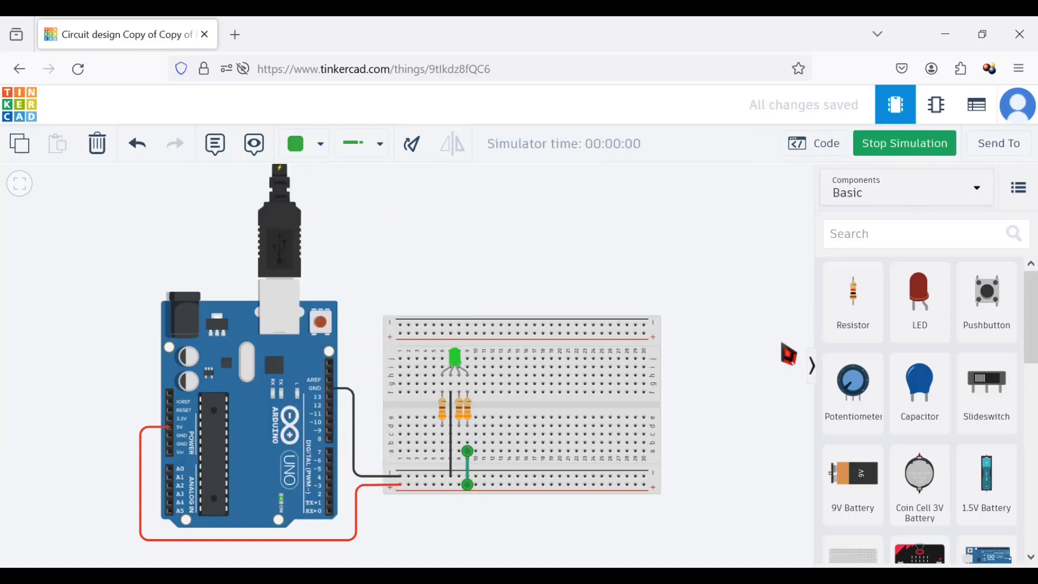
{"action": "left_click", "coordinate": [912, 144]}
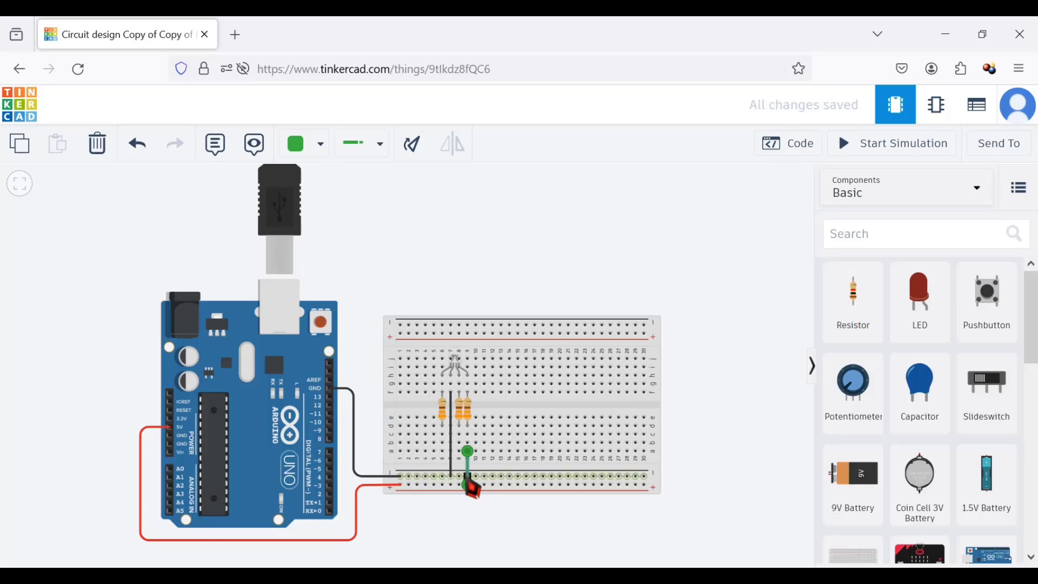
Replace it with jumpers from columns 6, 8 and 9 to the + rail and simulate white
{"action": "key", "text": "Delete"}
{"action": "left_click", "coordinate": [442, 450]}
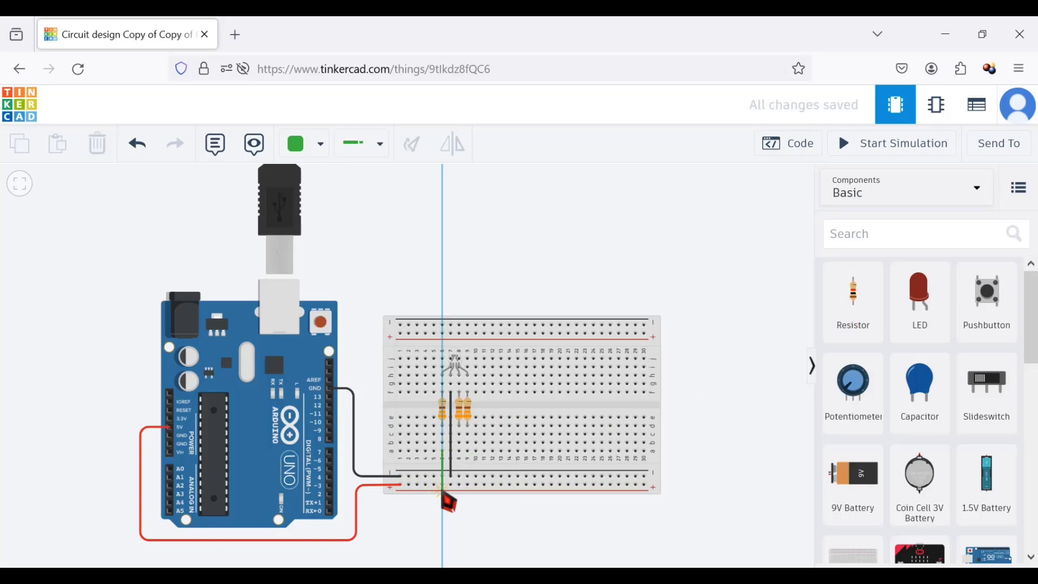
{"action": "left_click", "coordinate": [443, 486]}
{"action": "left_click", "coordinate": [459, 451]}
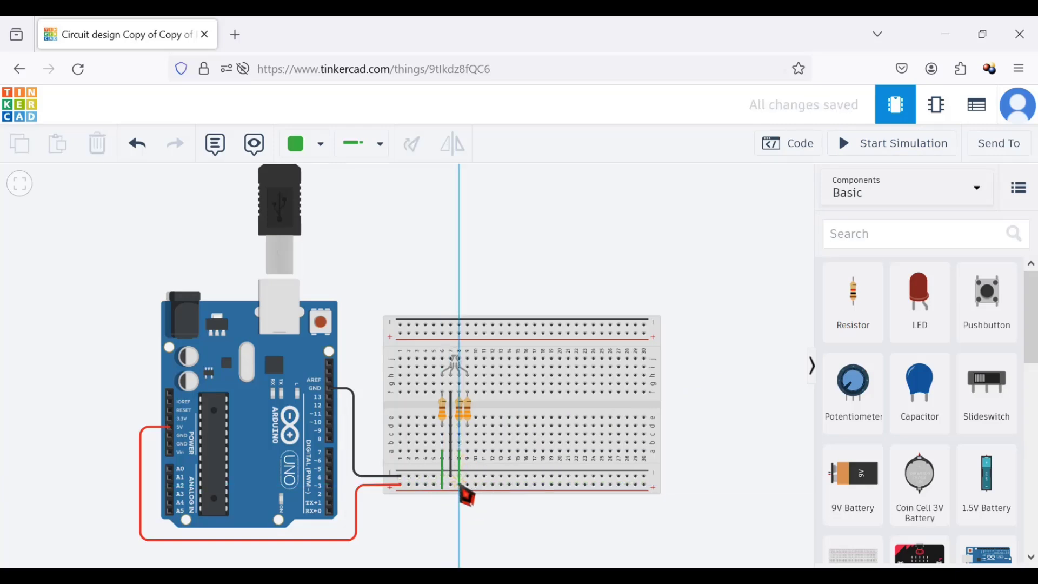
{"action": "left_click", "coordinate": [459, 486]}
{"action": "left_click", "coordinate": [468, 450]}
{"action": "left_click", "coordinate": [469, 486]}
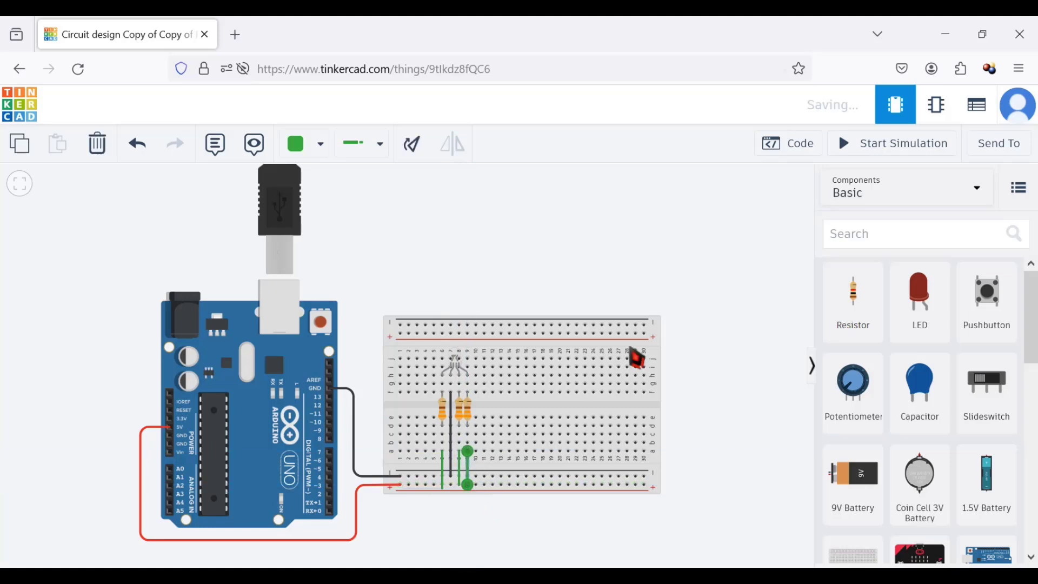
{"action": "left_click", "coordinate": [883, 149]}
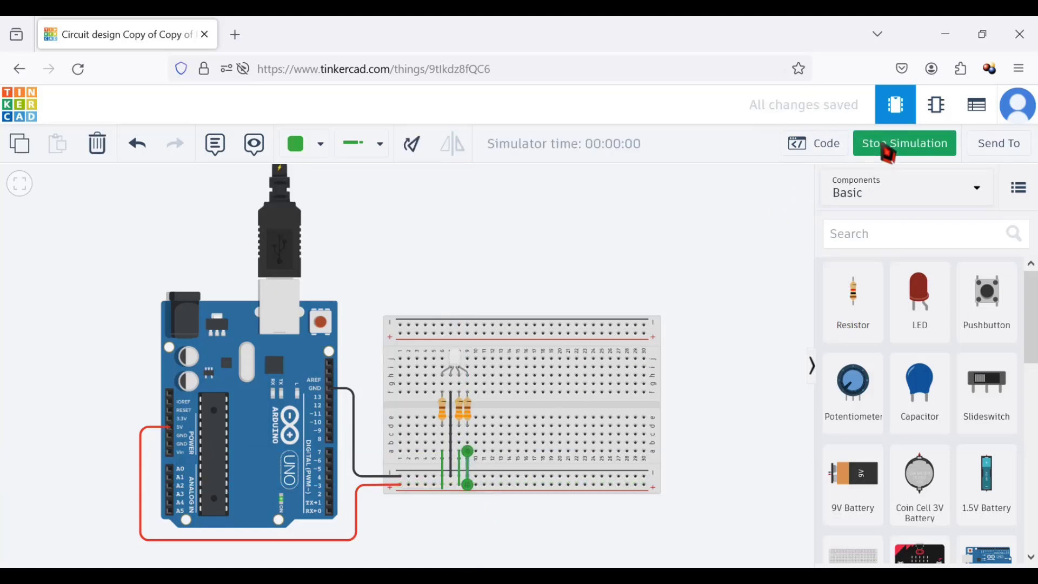